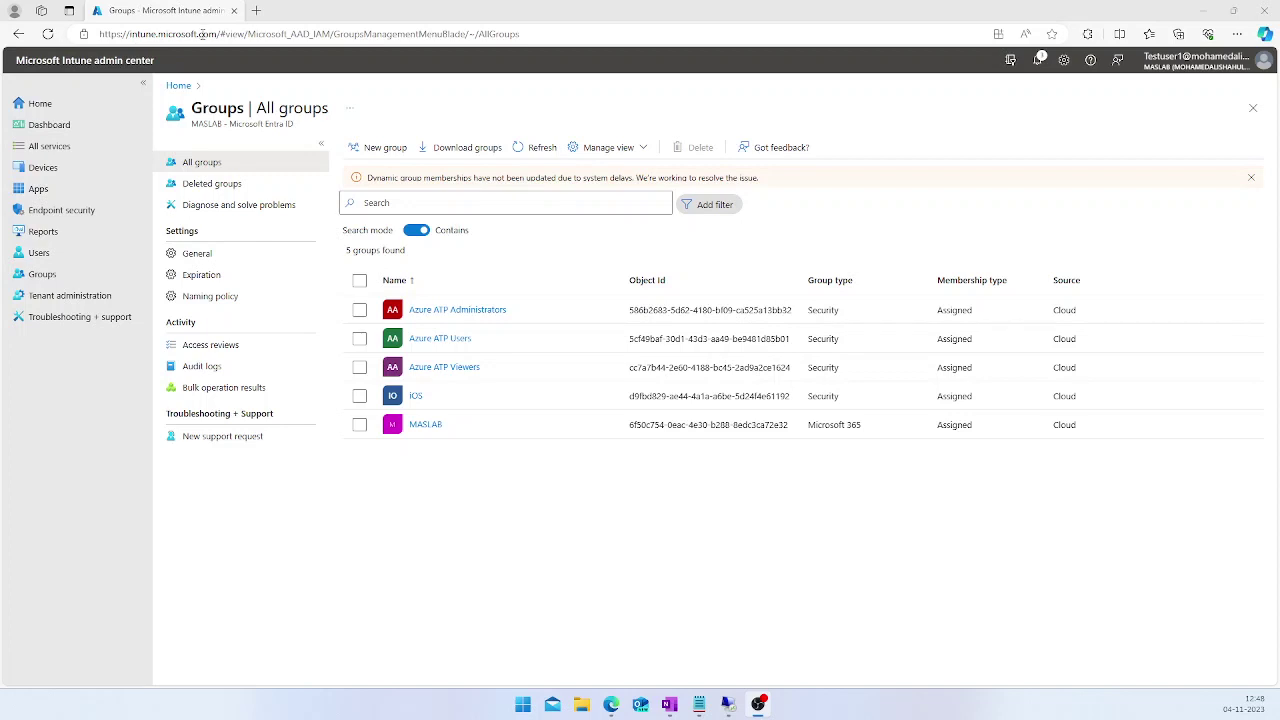
# Step: Show the Groups | All groups page listing the tenant's five existing groups
pyautogui.click(57, 275)
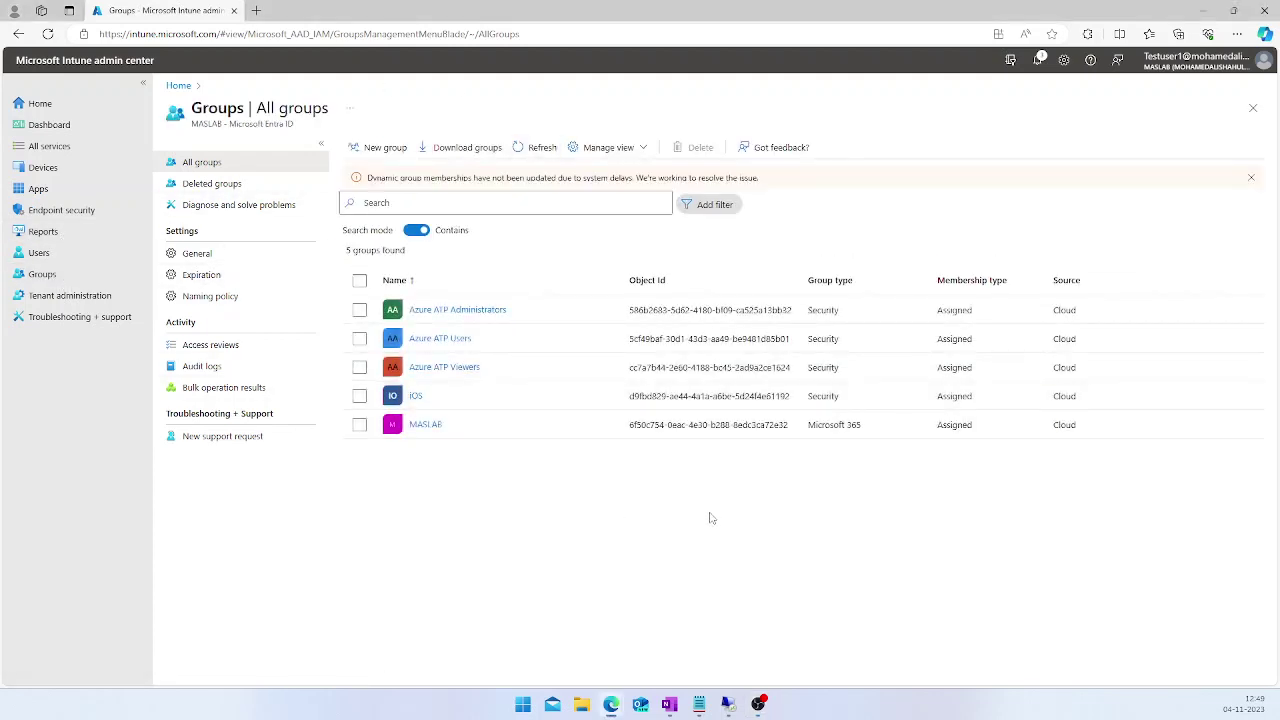
# Step: Start a new group and view the Security and Microsoft 365 group type options
pyautogui.click(379, 152)
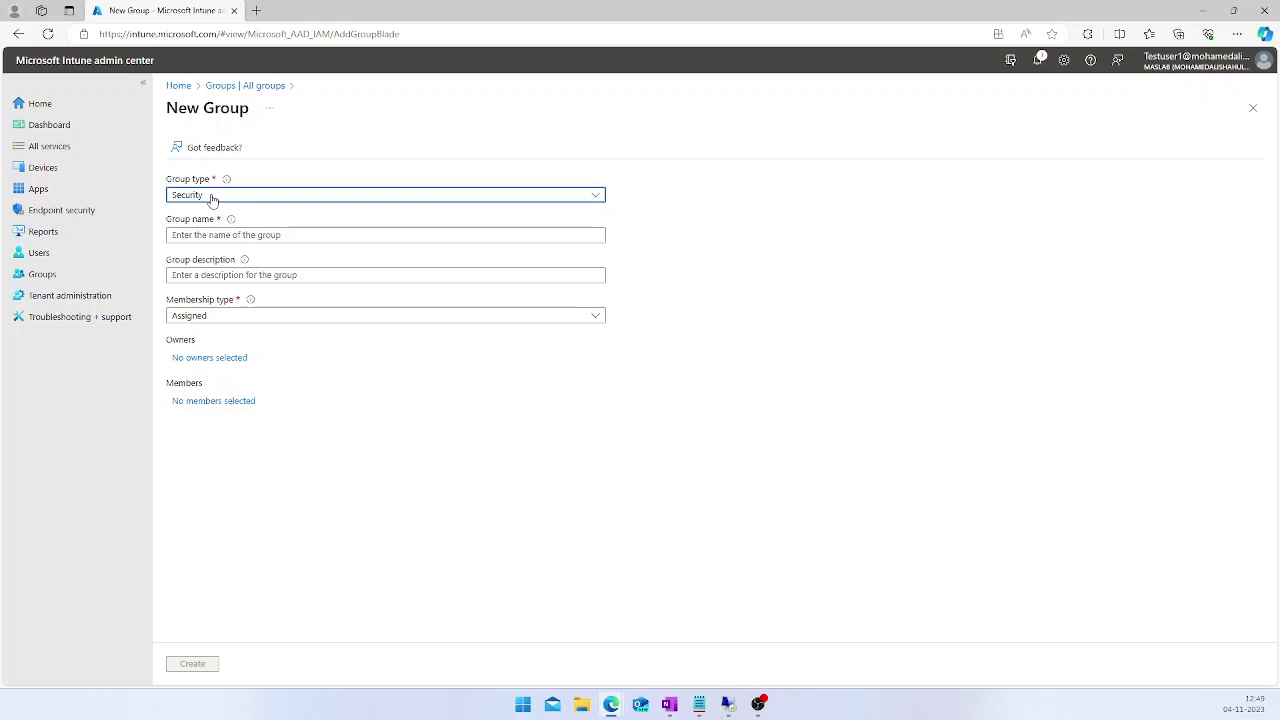
pyautogui.click(212, 199)
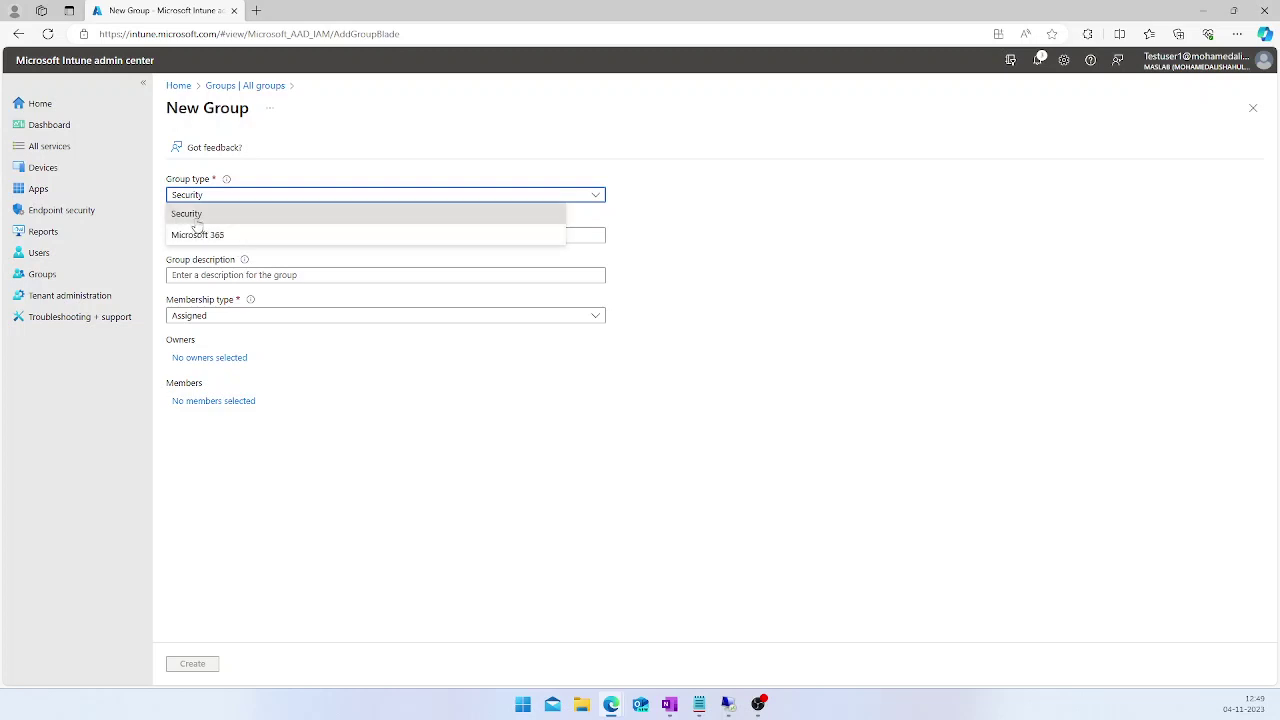
pyautogui.moveTo(227, 185)
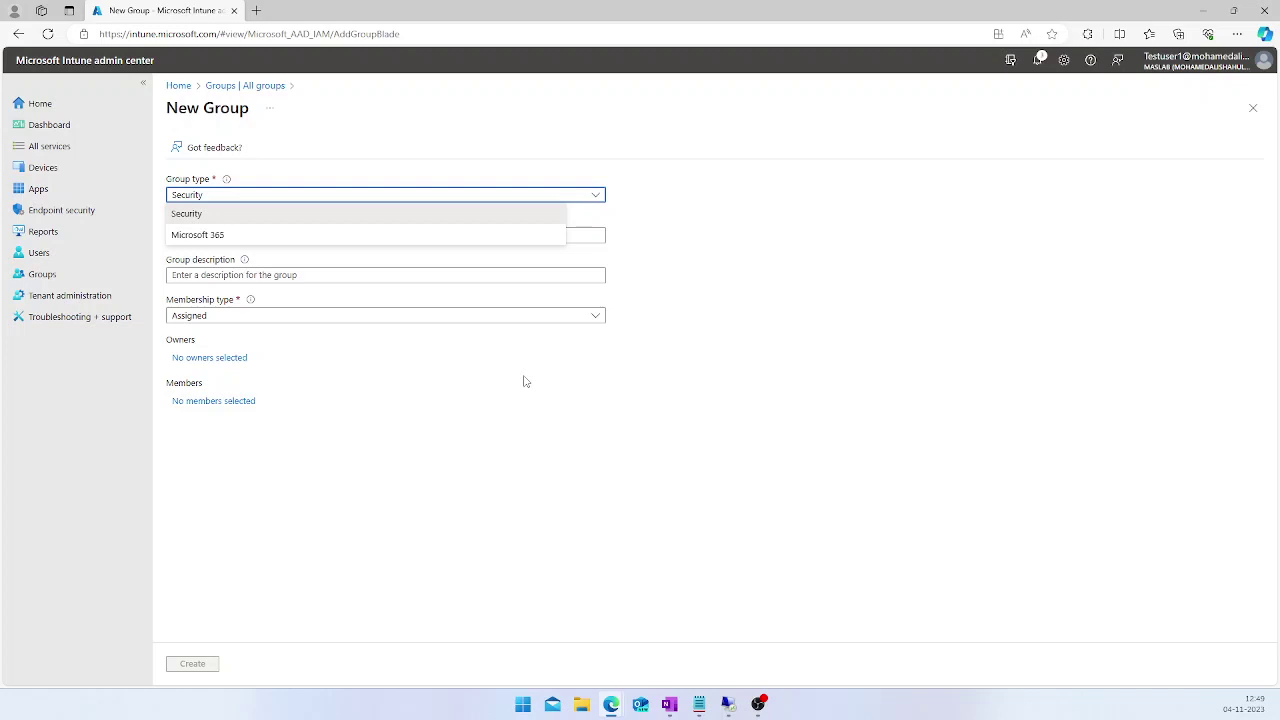
# Step: Name the Security group 'Windows11' with description 'All Windows 11 devices' and view membership types
pyautogui.click(212, 217)
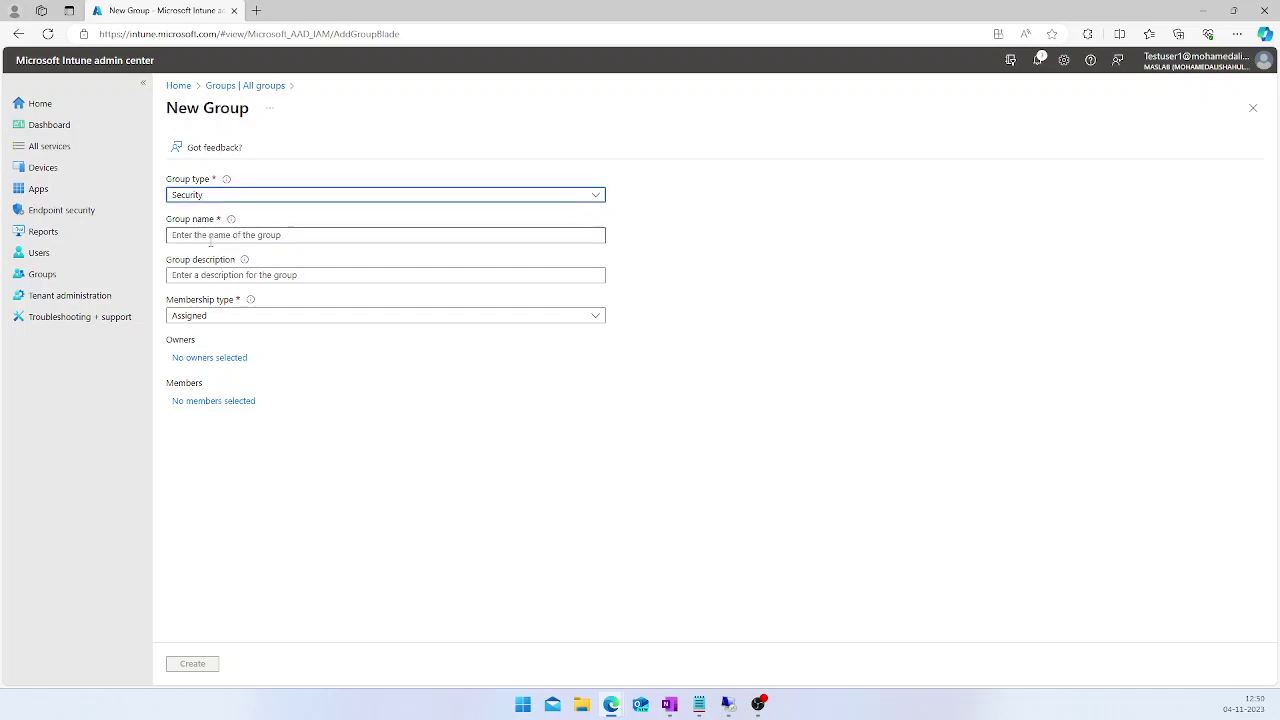
pyautogui.click(210, 237)
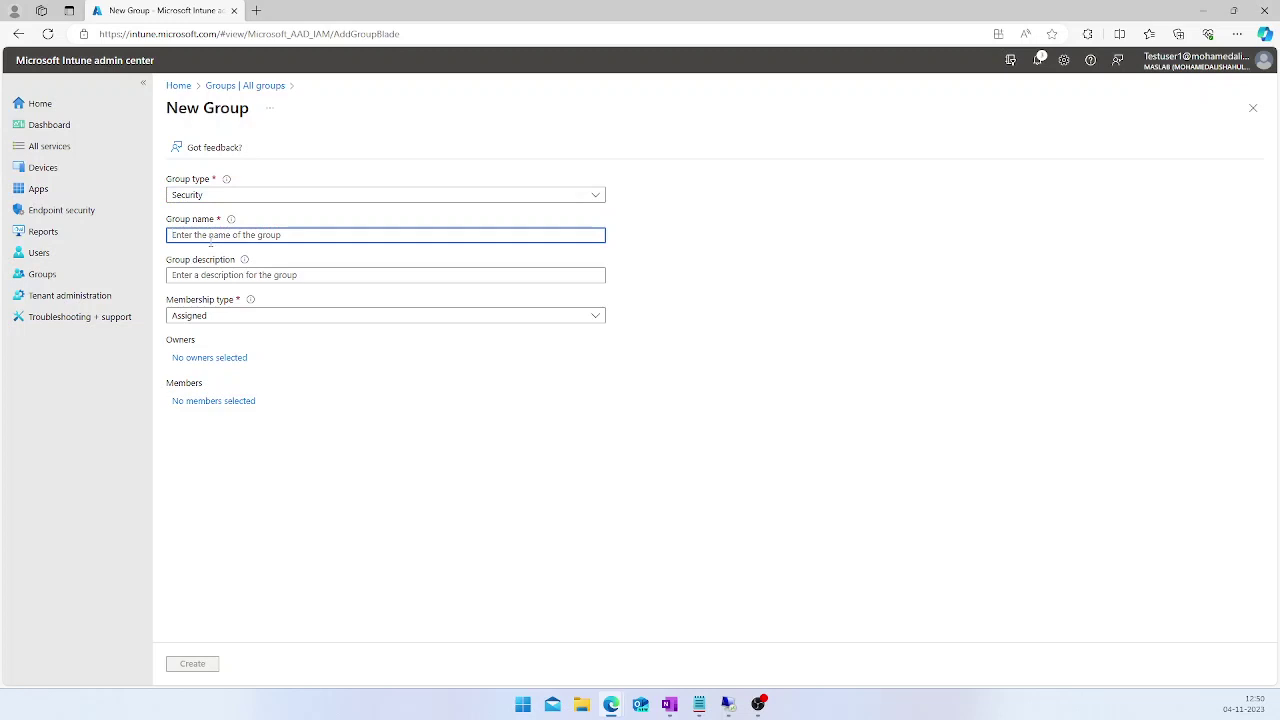
pyautogui.write('Windows')
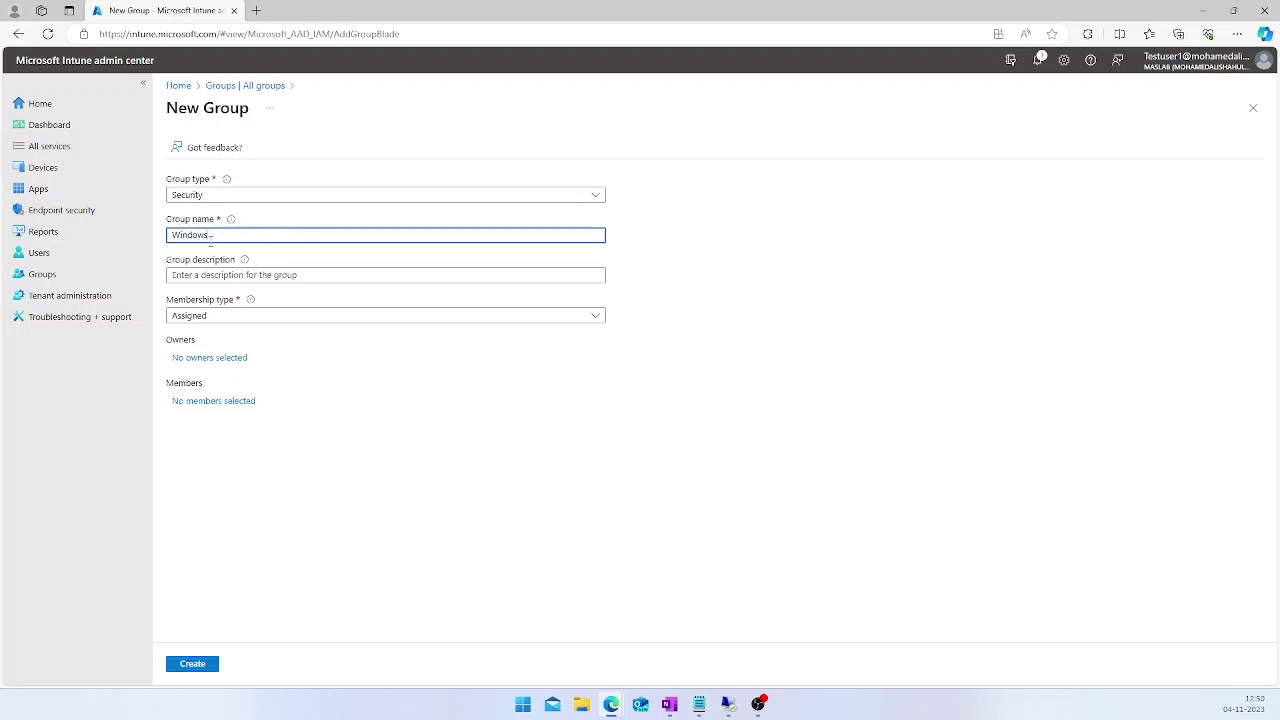
pyautogui.write('11')
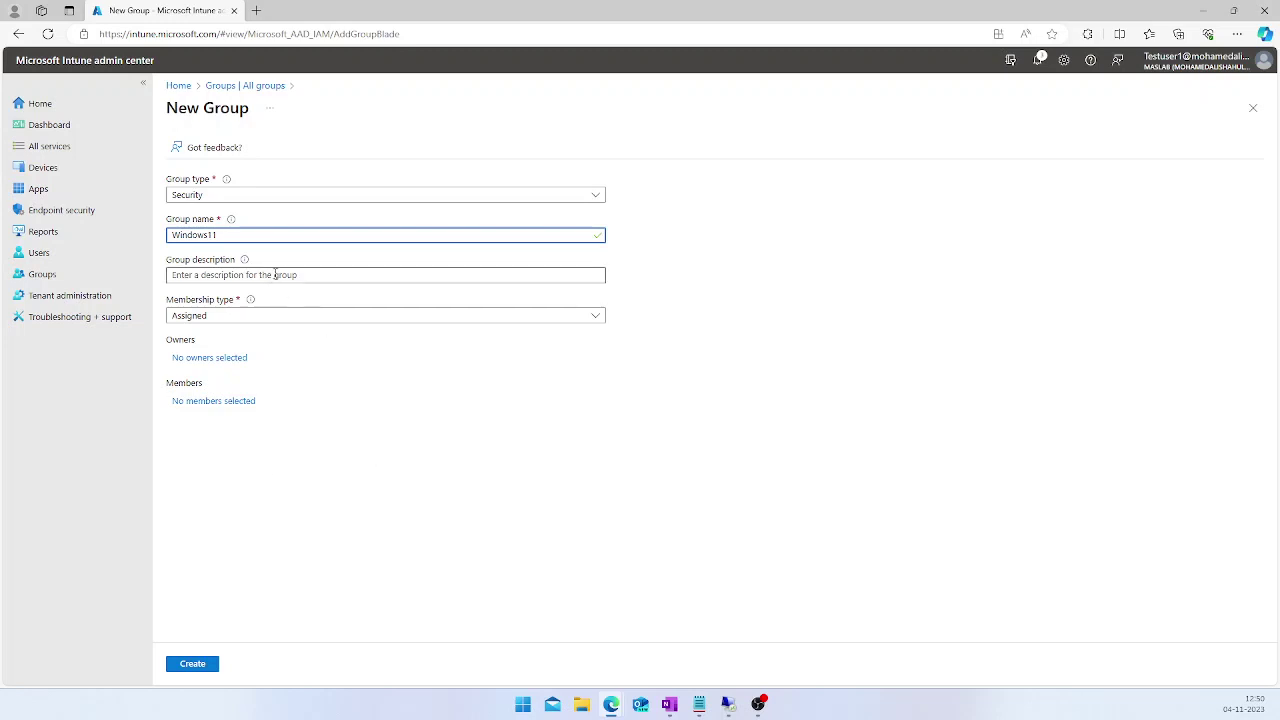
pyautogui.click(275, 274)
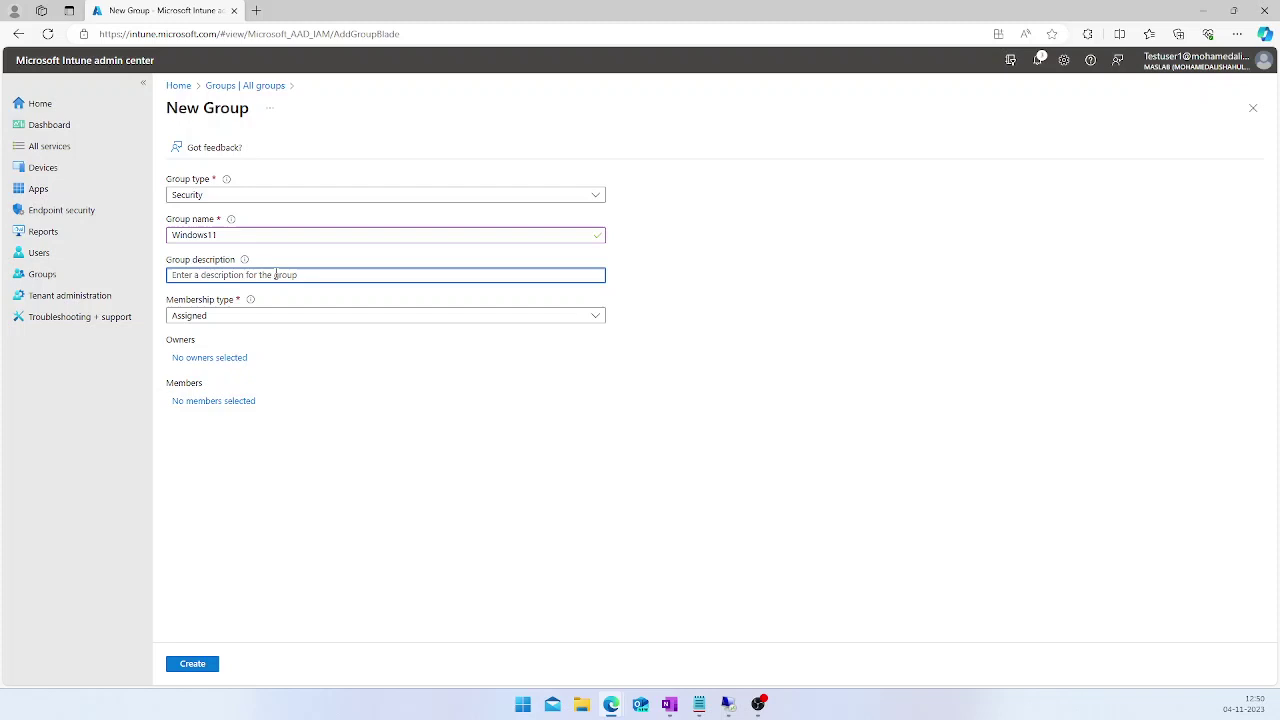
pyautogui.write('All Windows 11 devices')
pyautogui.click(235, 316)
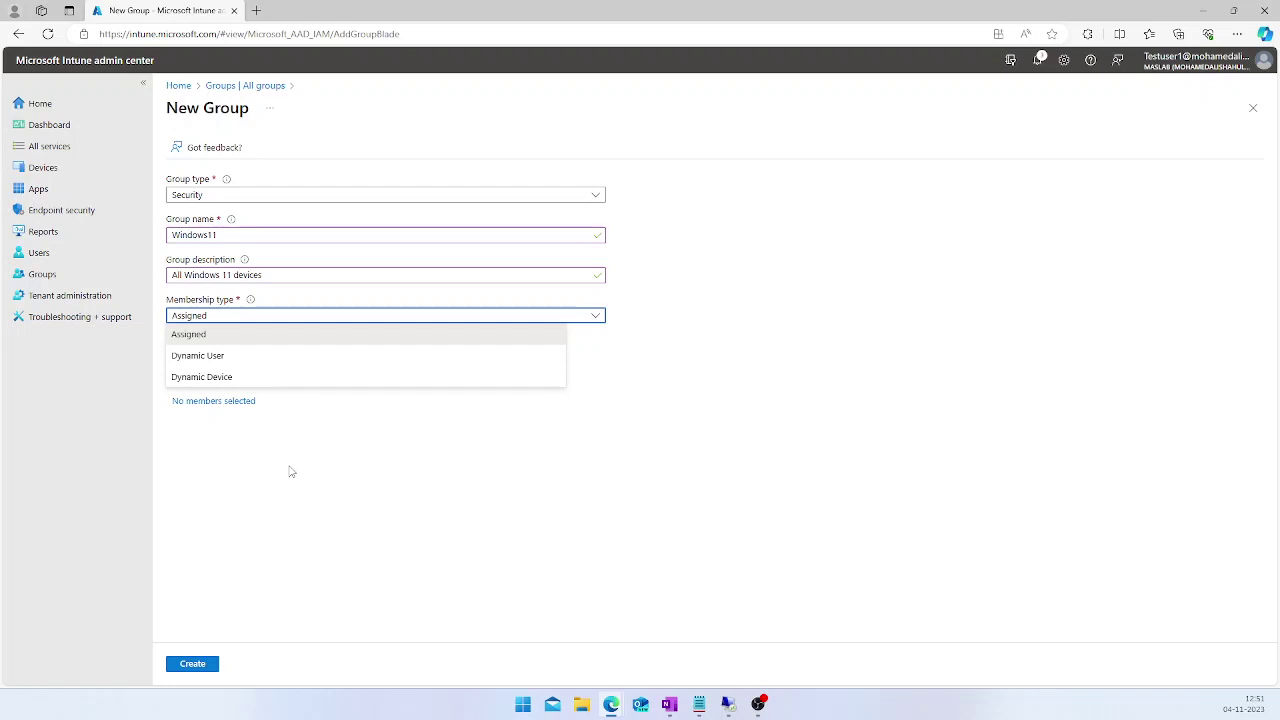
# Step: Set membership type to Dynamic Device and add a dynamic query
pyautogui.click(207, 380)
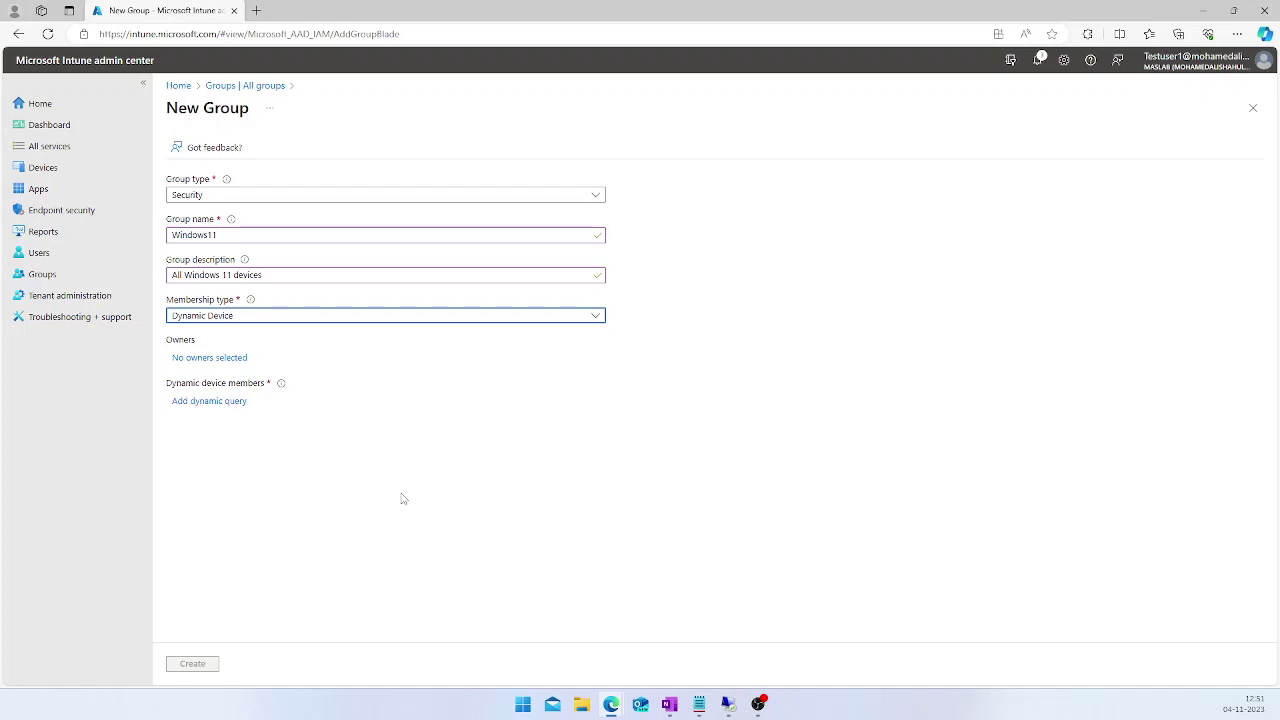
pyautogui.click(208, 401)
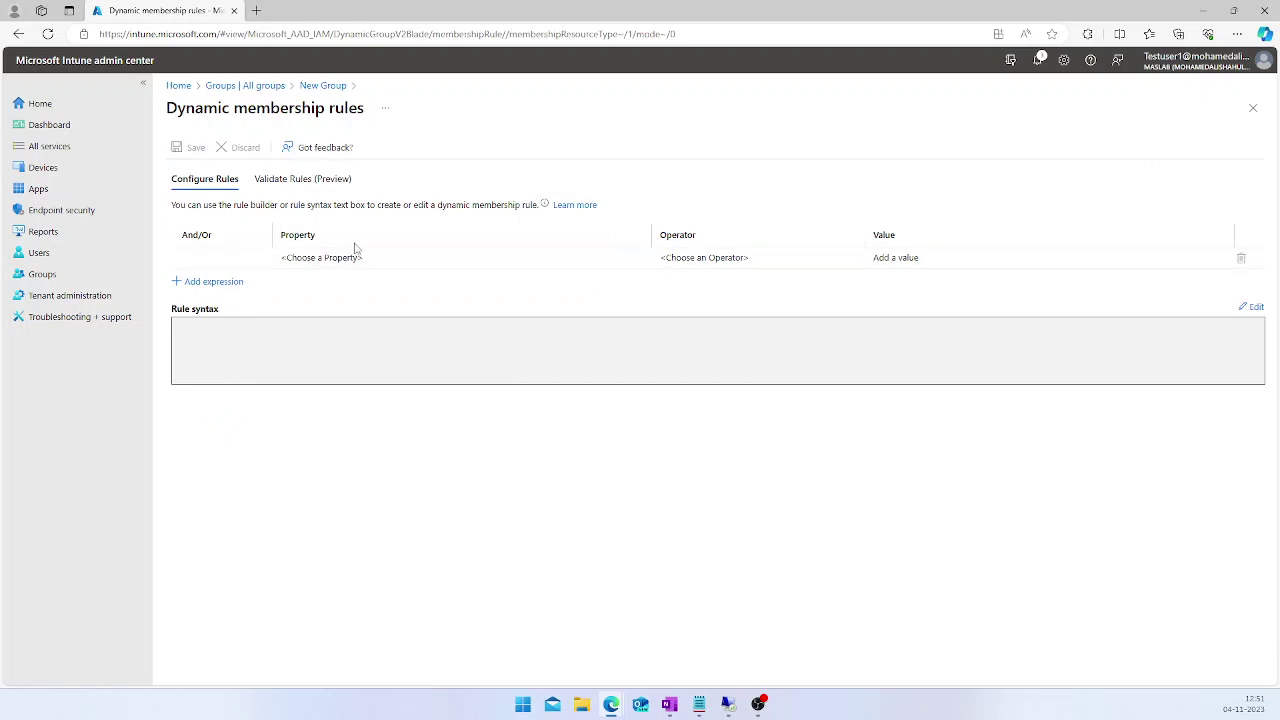
# Step: Build the rule row: Property displayName, Operator Contains, Value Win11
pyautogui.click(390, 262)
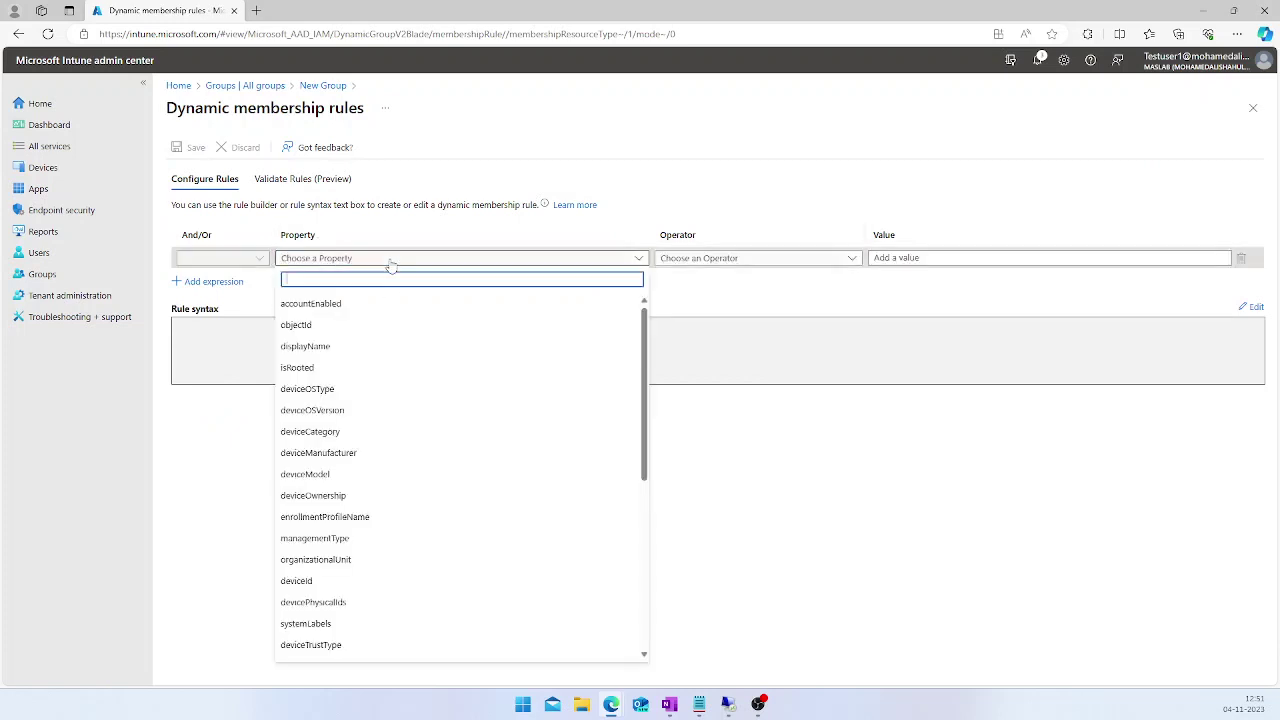
pyautogui.click(314, 348)
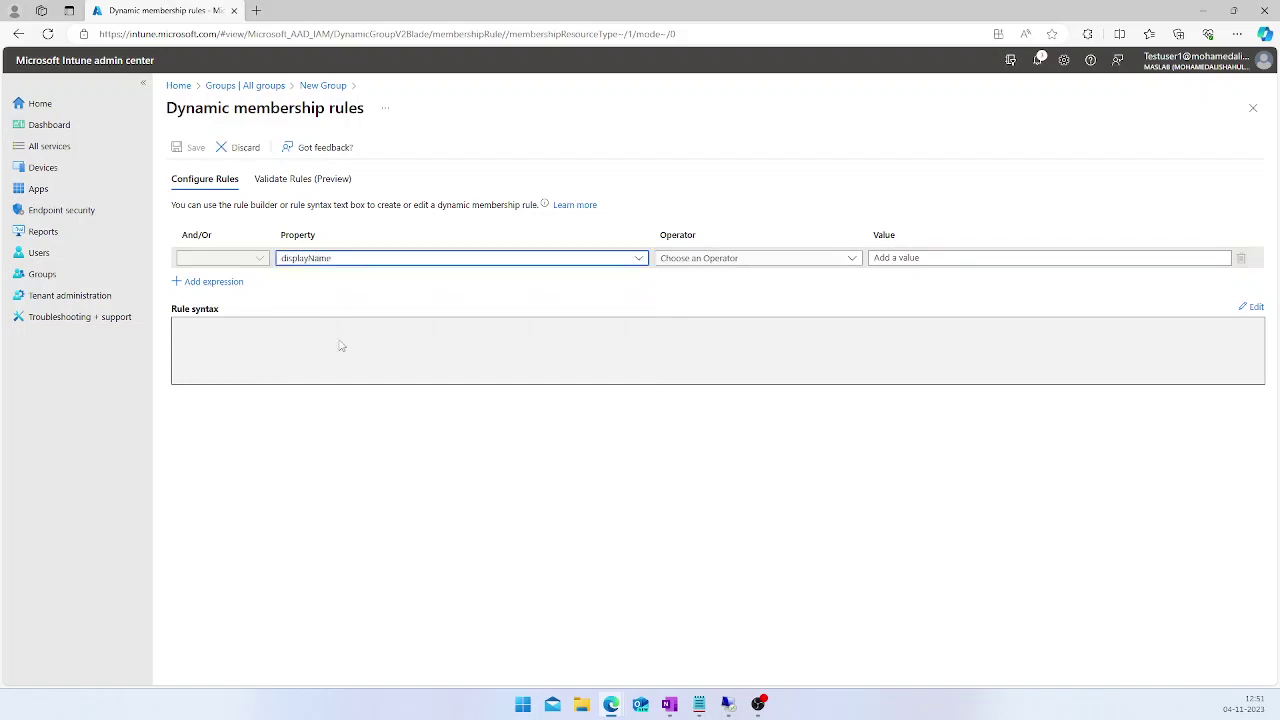
pyautogui.click(728, 260)
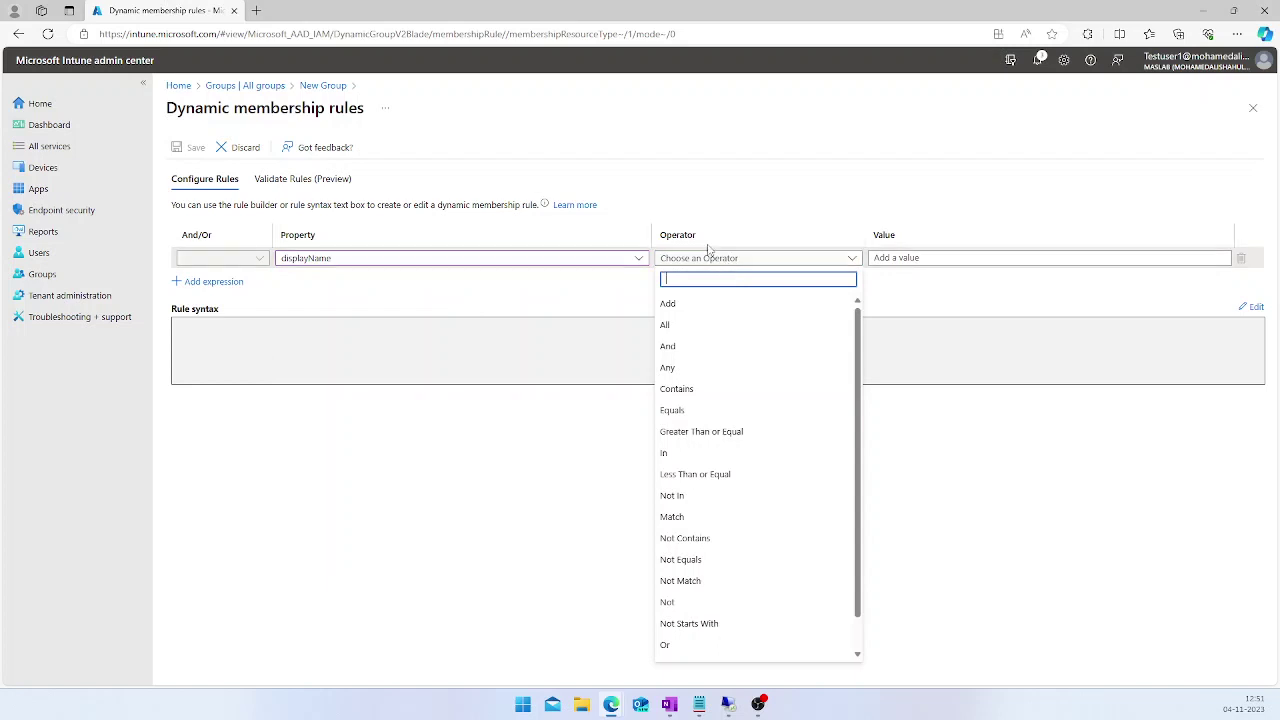
pyautogui.click(695, 390)
pyautogui.click(910, 258)
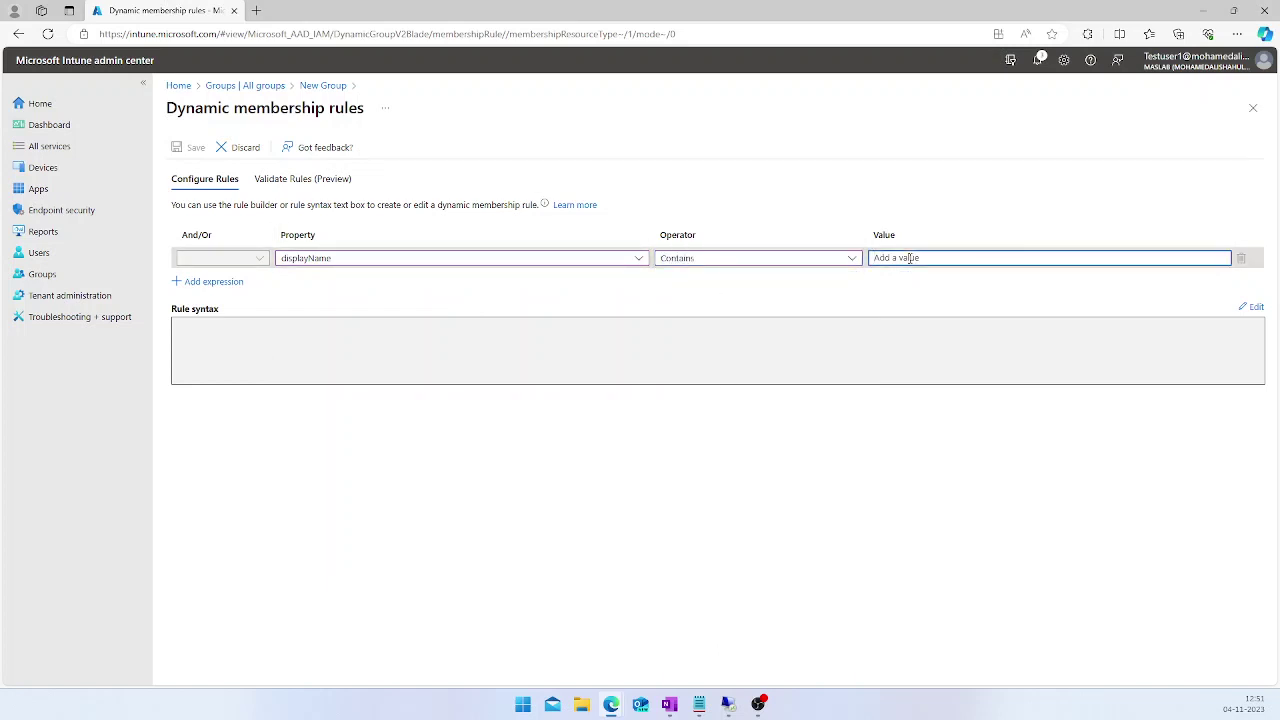
pyautogui.write('Win11')
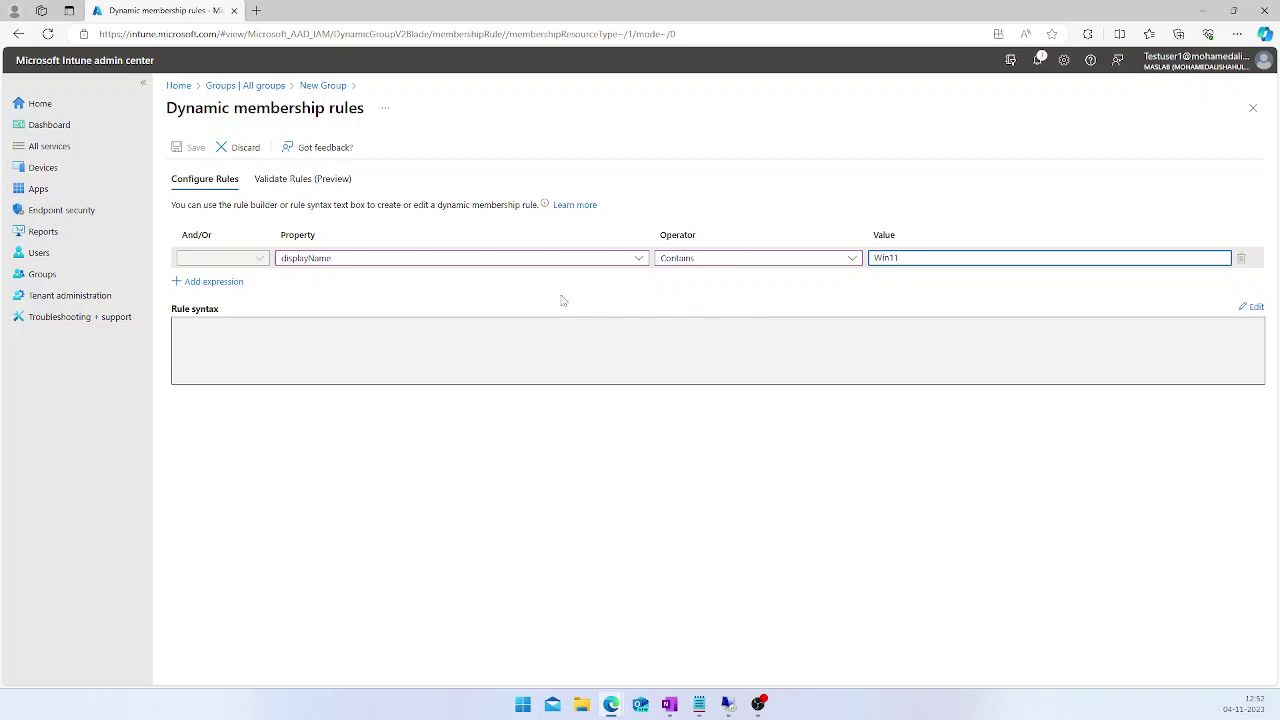
# Step: Validate the rule against device Win11-Test1, review its match details, then return to Configure Rules
pyautogui.click(290, 186)
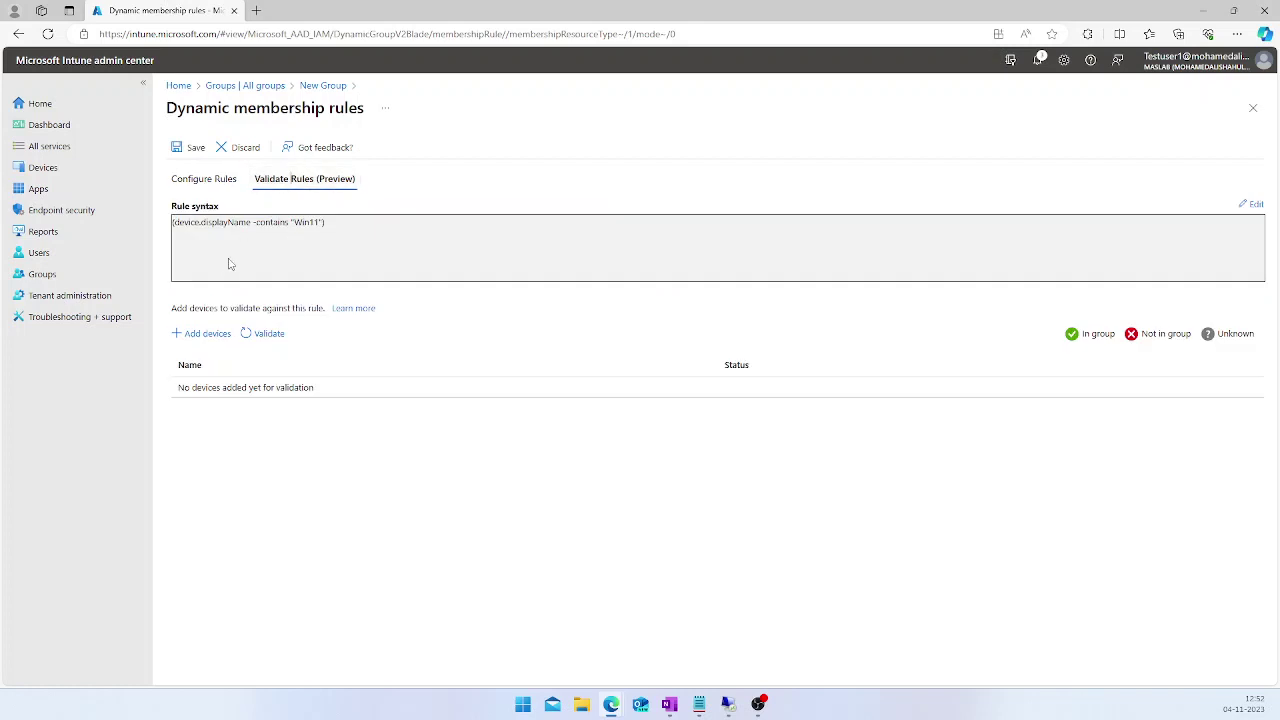
pyautogui.click(201, 338)
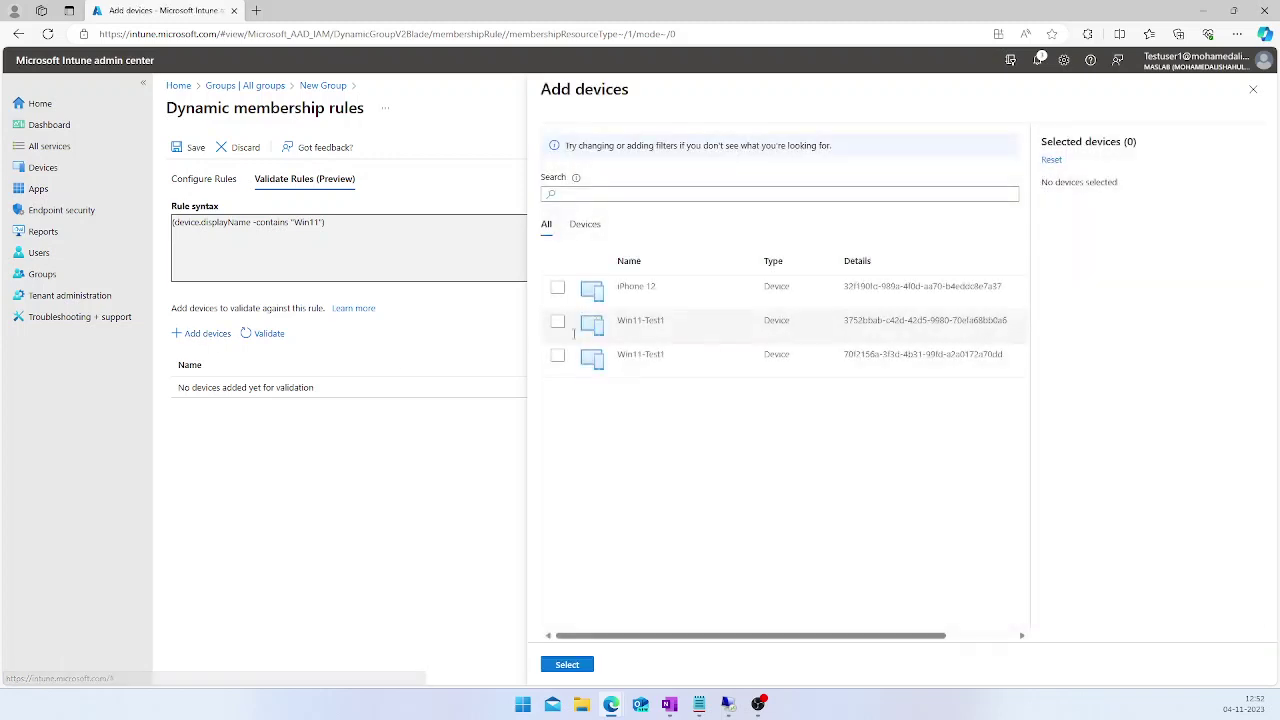
pyautogui.click(557, 356)
pyautogui.click(567, 664)
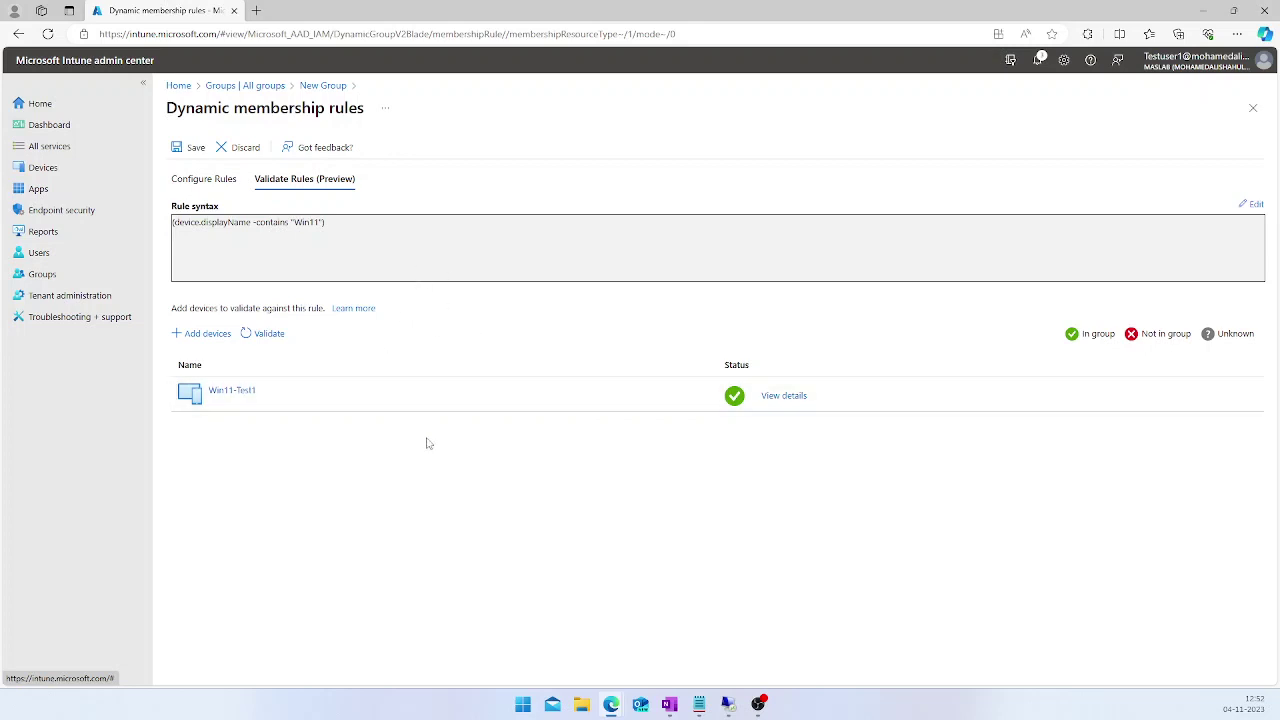
pyautogui.click(785, 398)
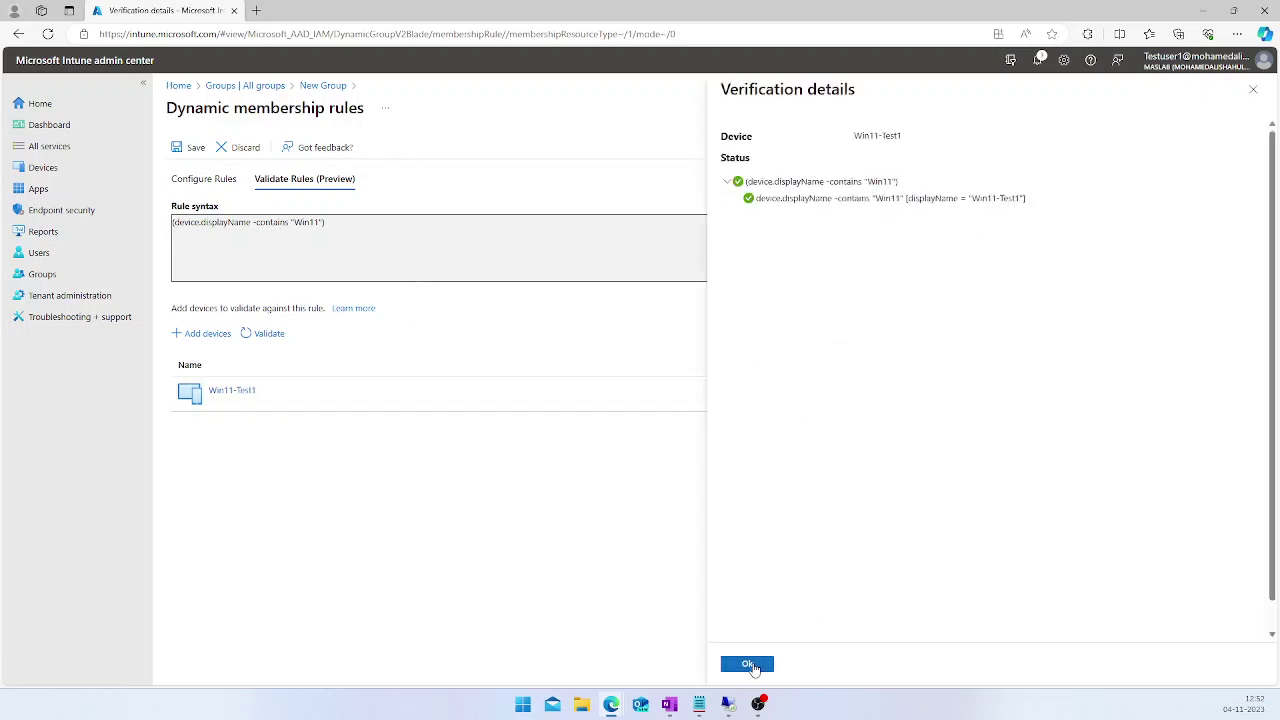
pyautogui.click(749, 664)
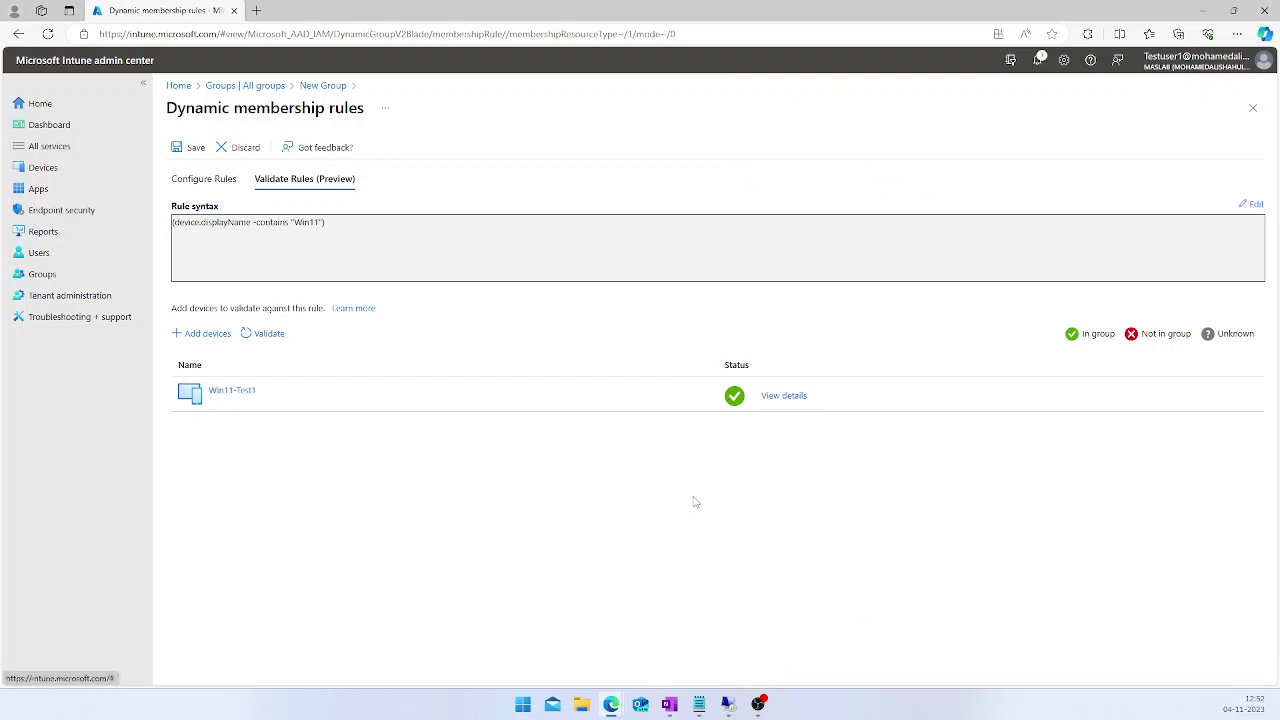
pyautogui.click(212, 181)
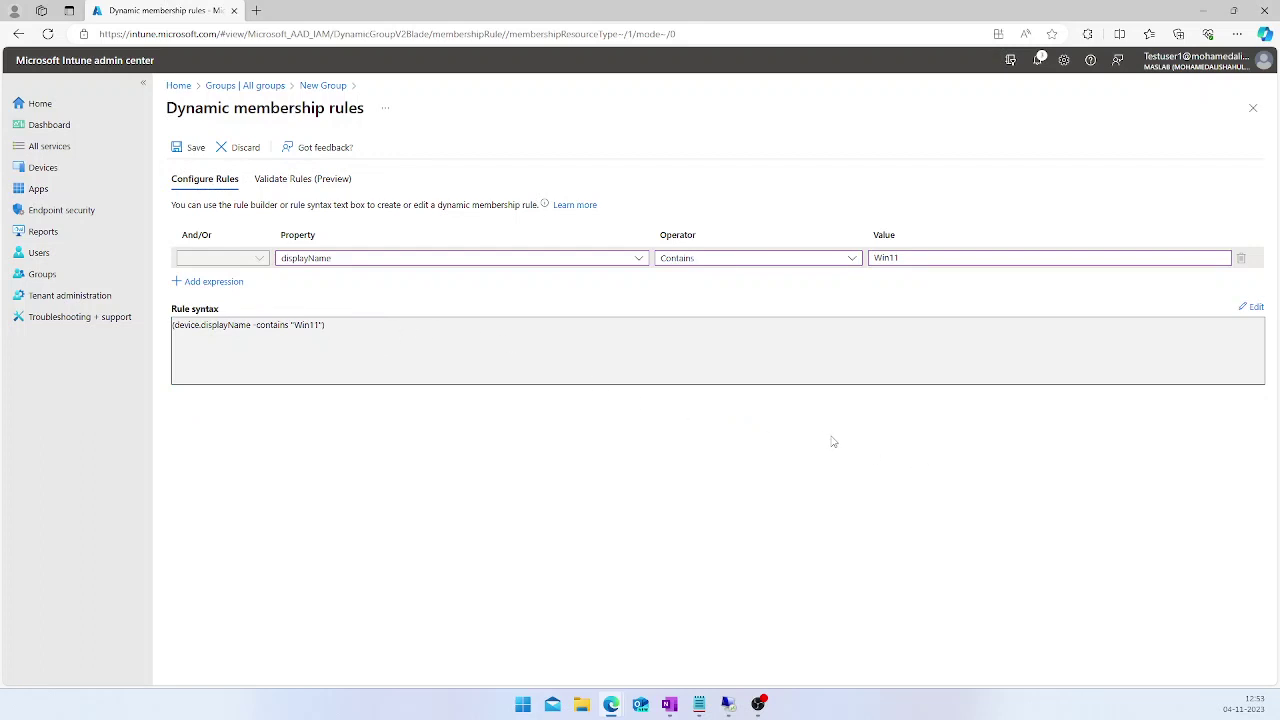
# Step: Save the displayName contains Win11 rule and create the Windows11 group
pyautogui.click(192, 149)
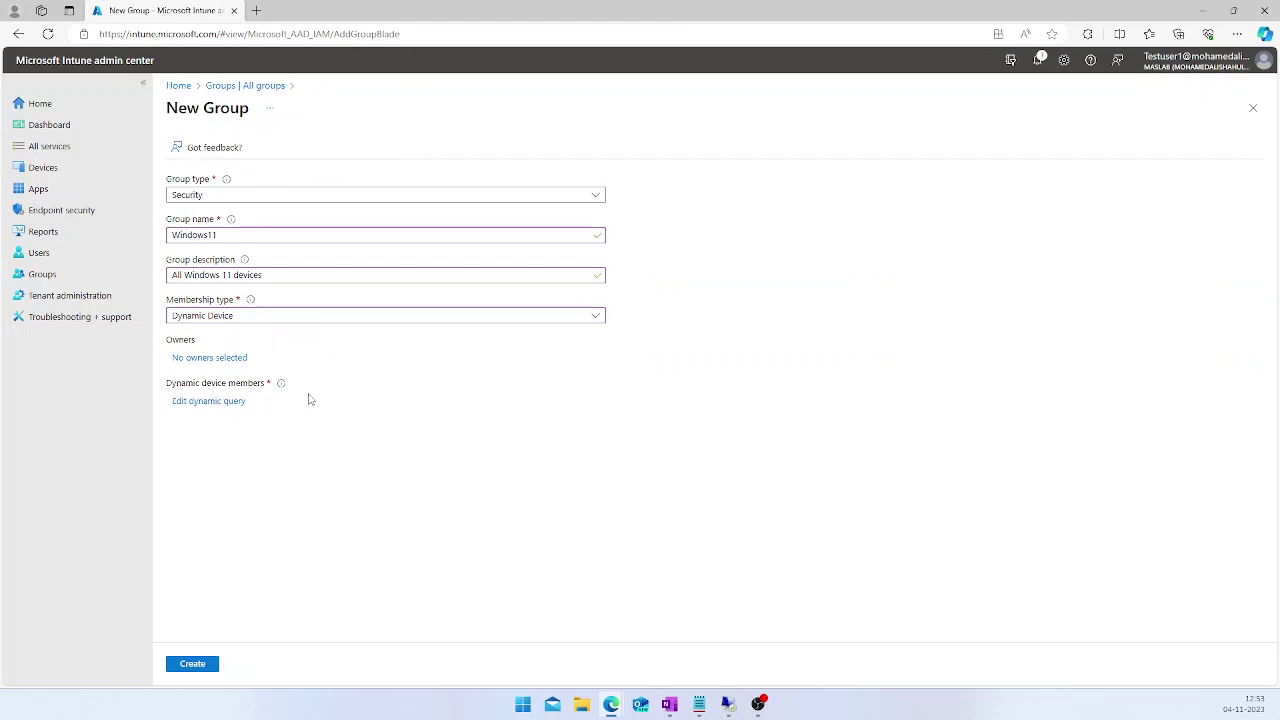
pyautogui.click(193, 664)
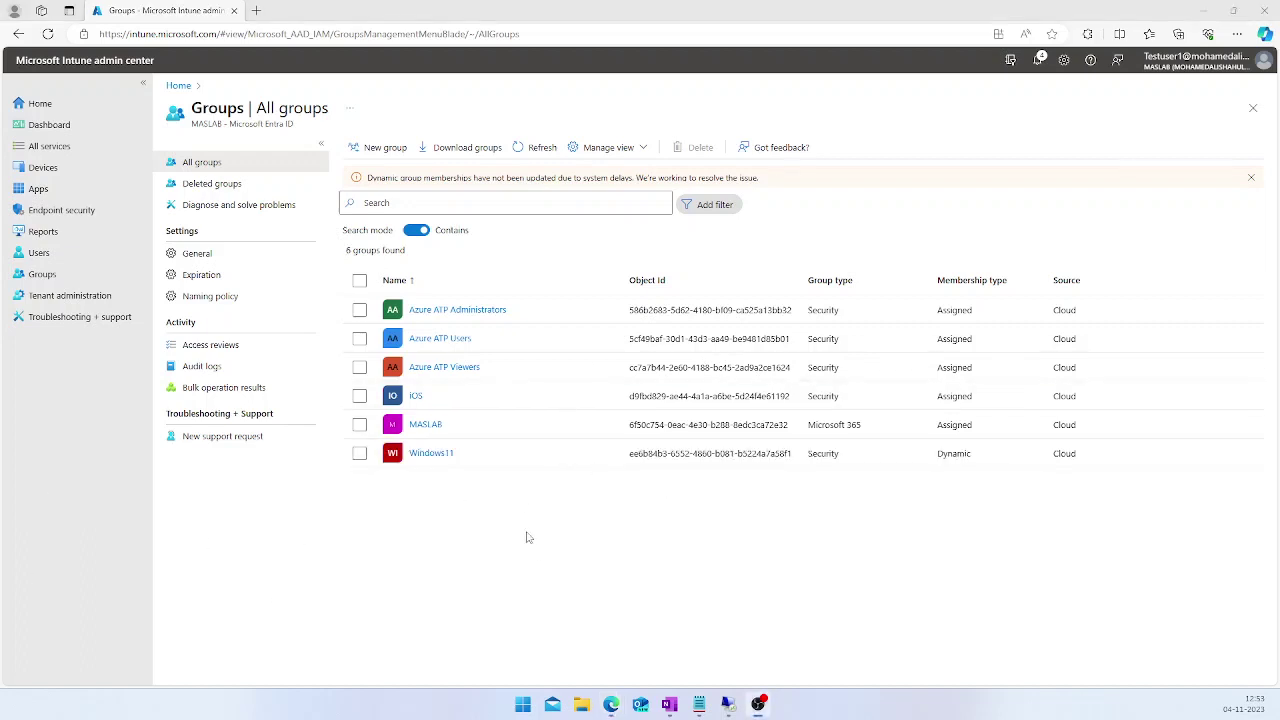
pyautogui.click(441, 454)
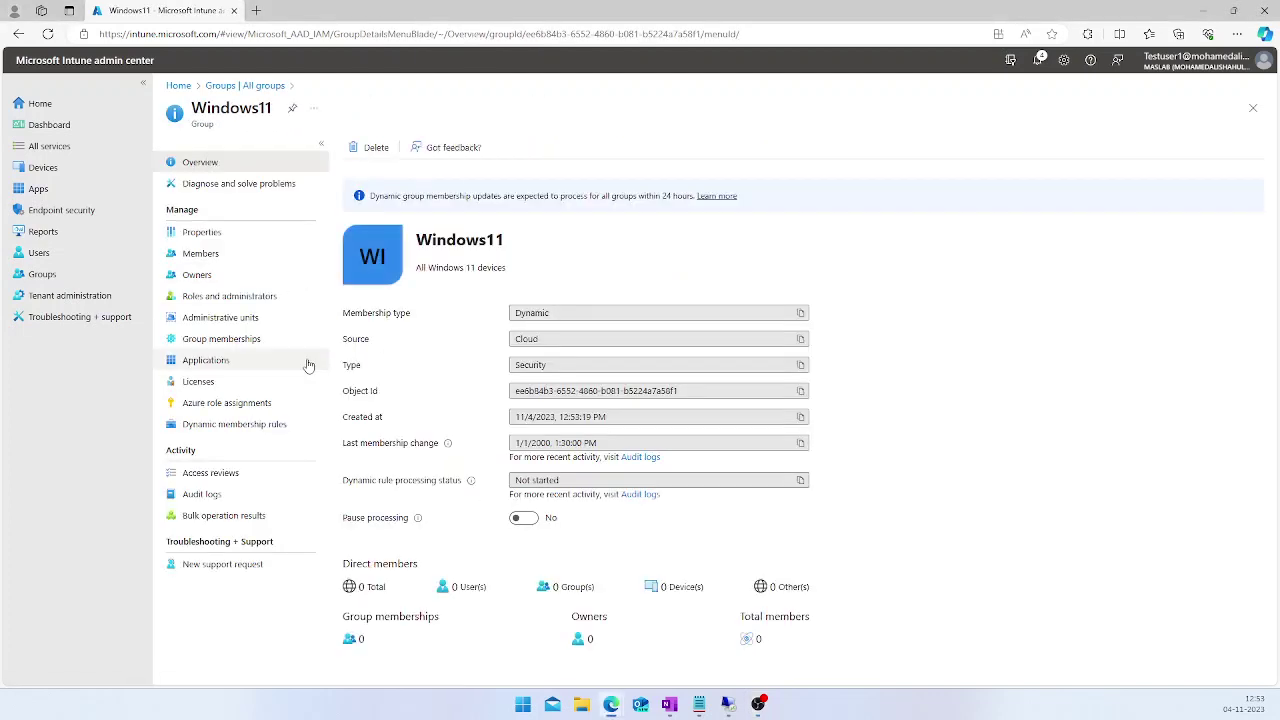
pyautogui.click(218, 256)
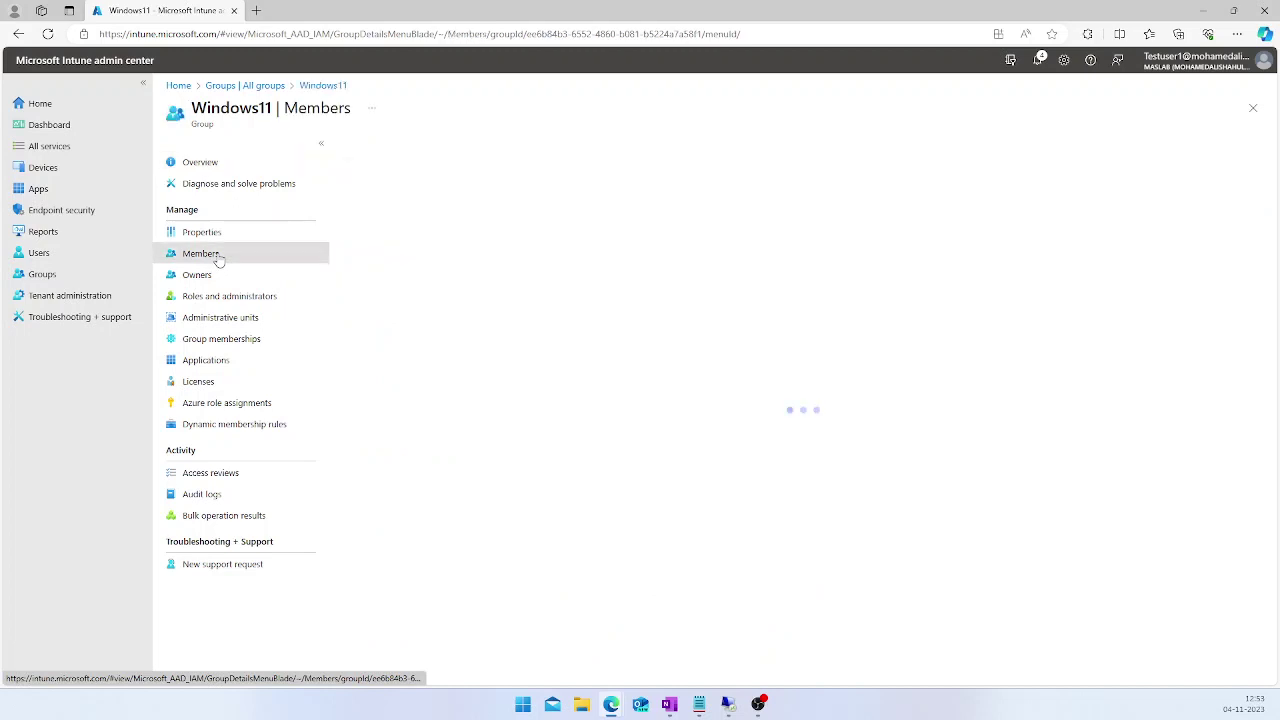
pyautogui.click(491, 153)
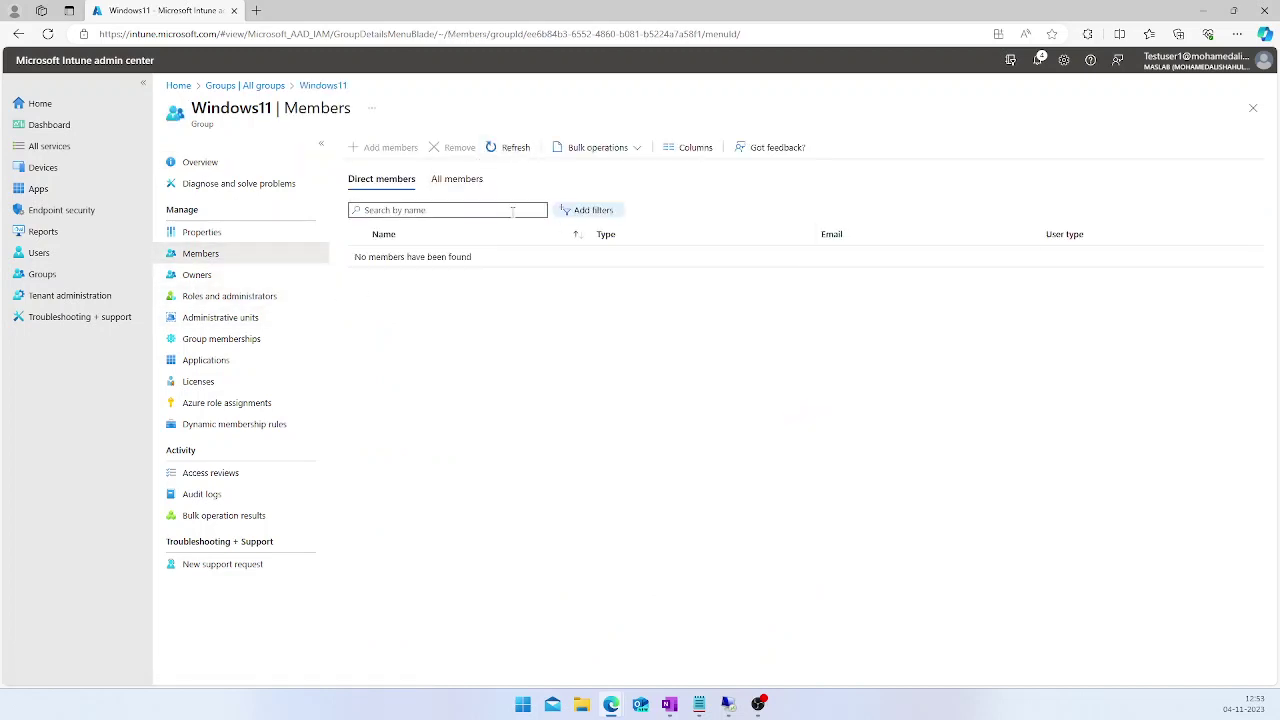
pyautogui.click(456, 182)
pyautogui.click(381, 181)
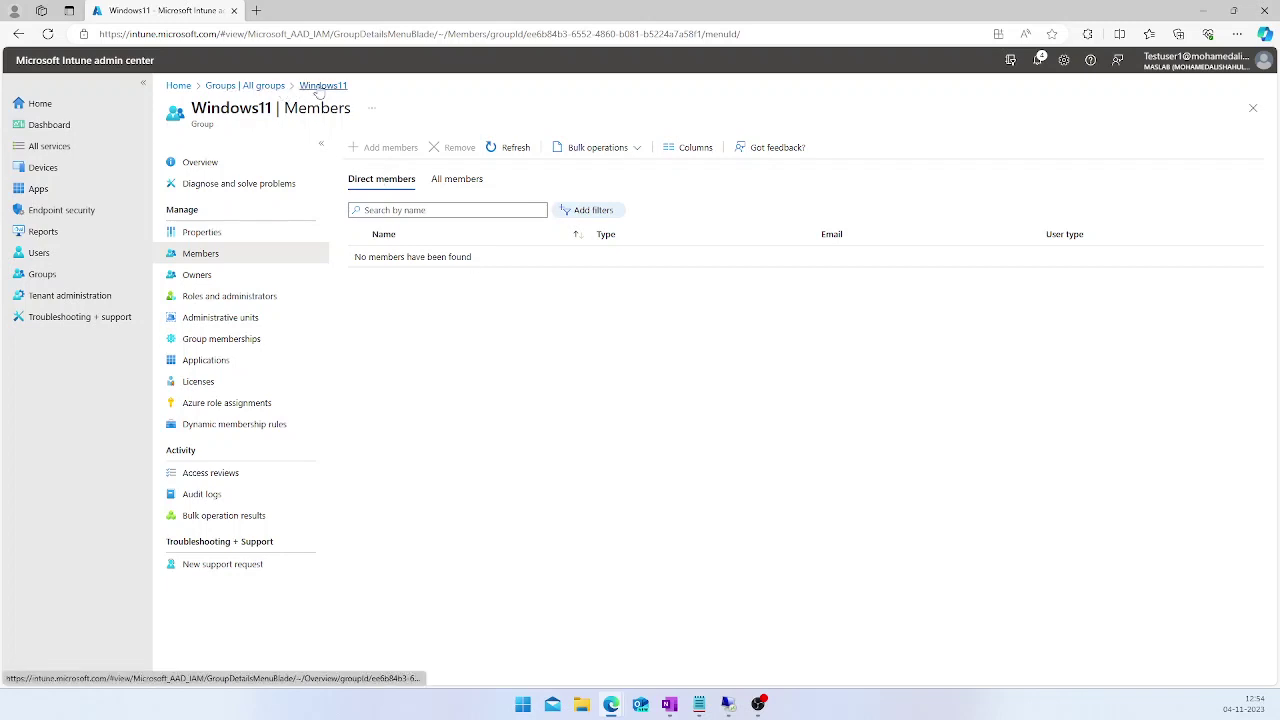
pyautogui.click(245, 86)
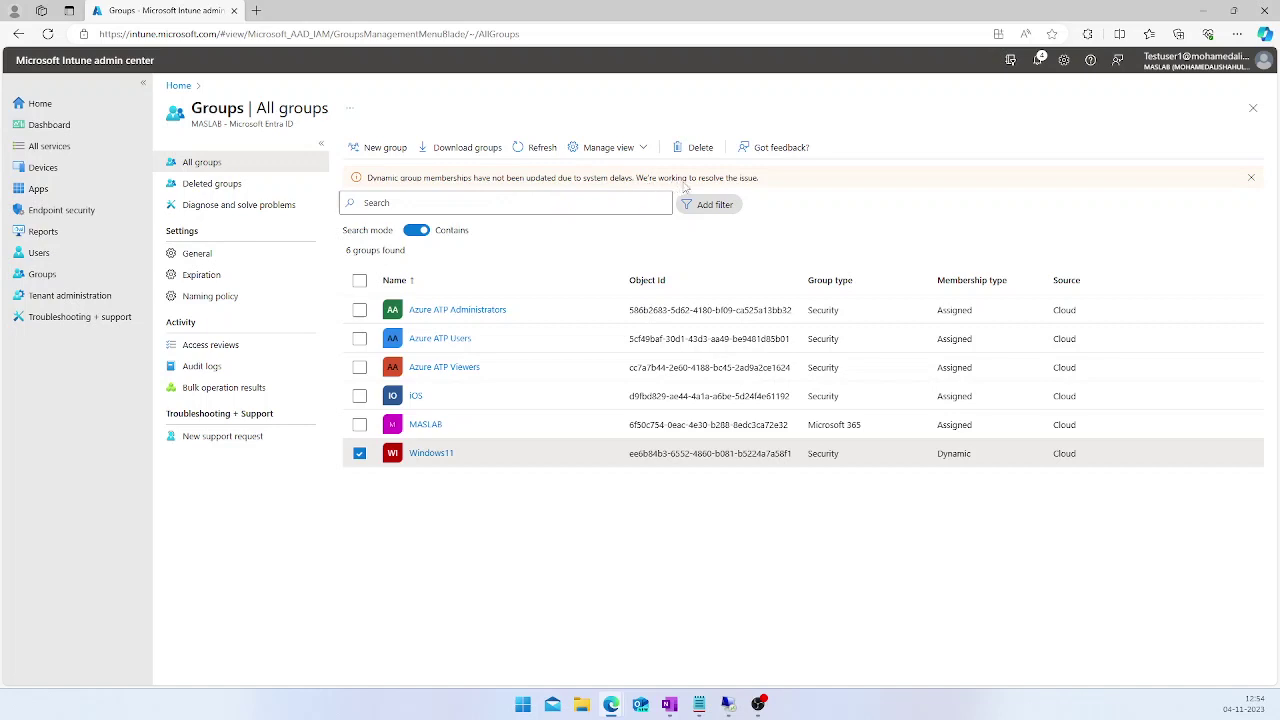
pyautogui.moveTo(773, 181); pyautogui.dragTo(431, 195)
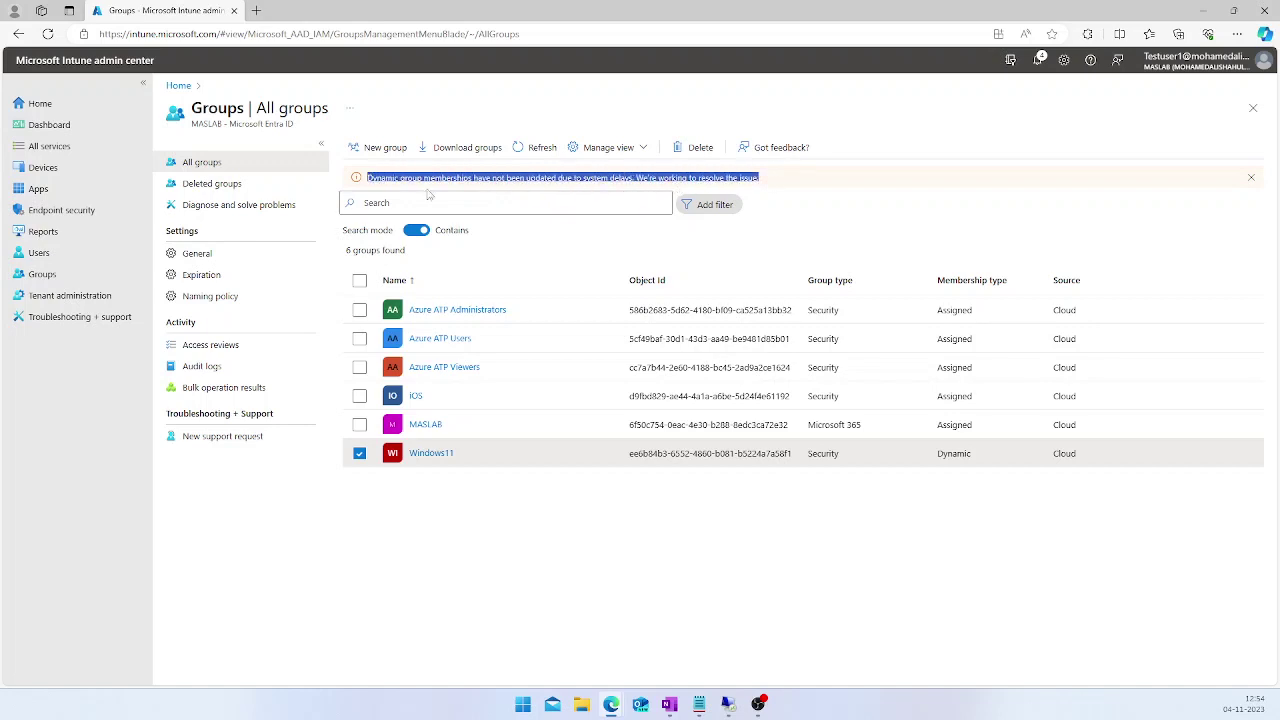
pyautogui.click(537, 514)
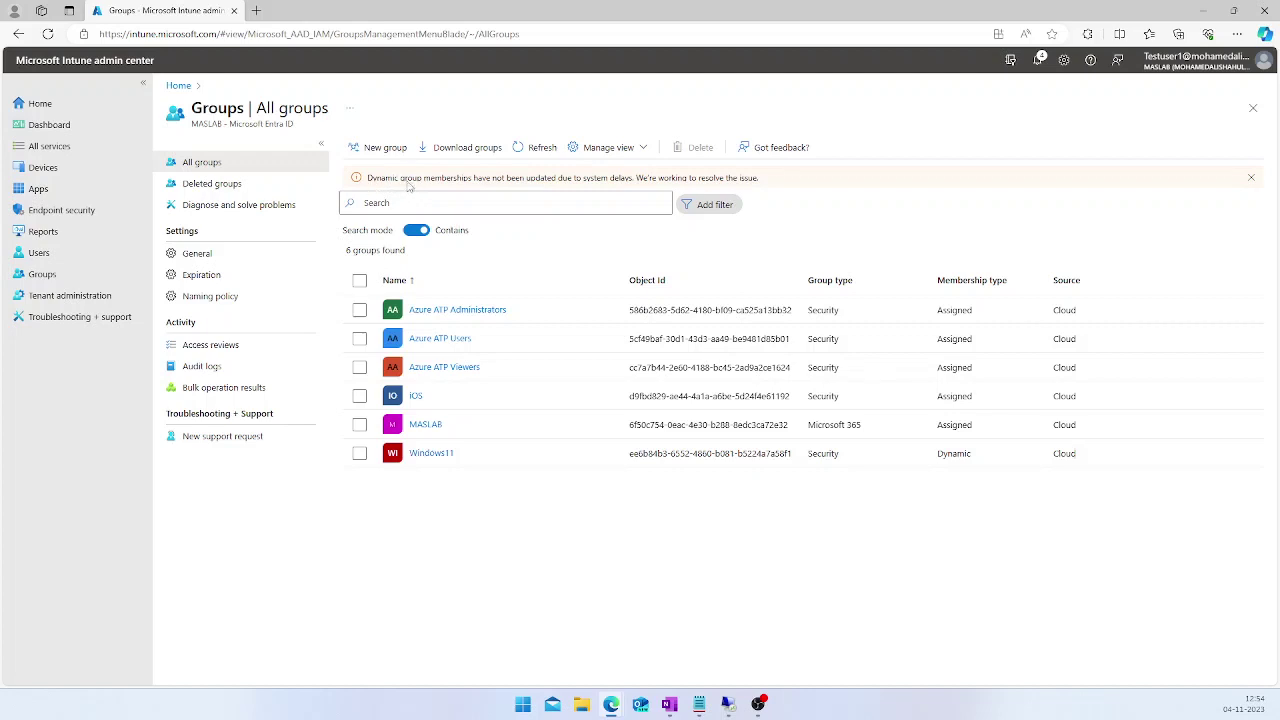
# Step: Open the Windows11 group's Members page showing the two Win11-Test1 devices
pyautogui.click(428, 453)
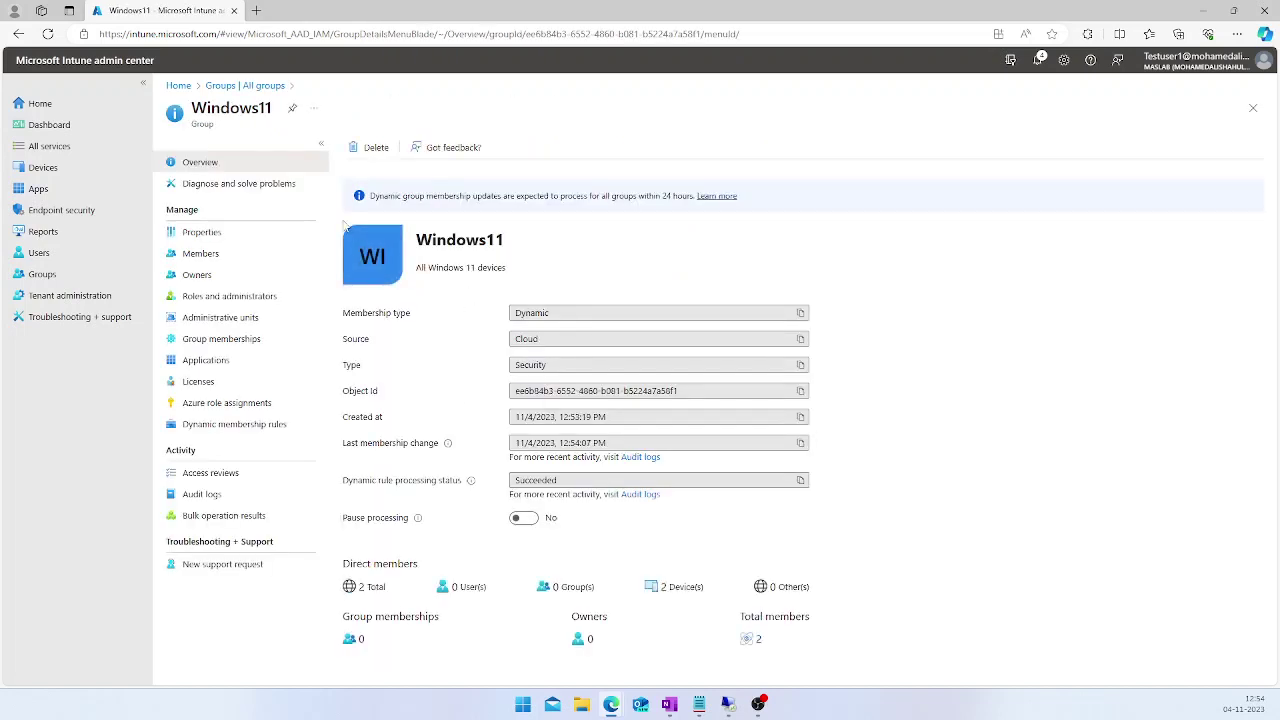
pyautogui.click(205, 253)
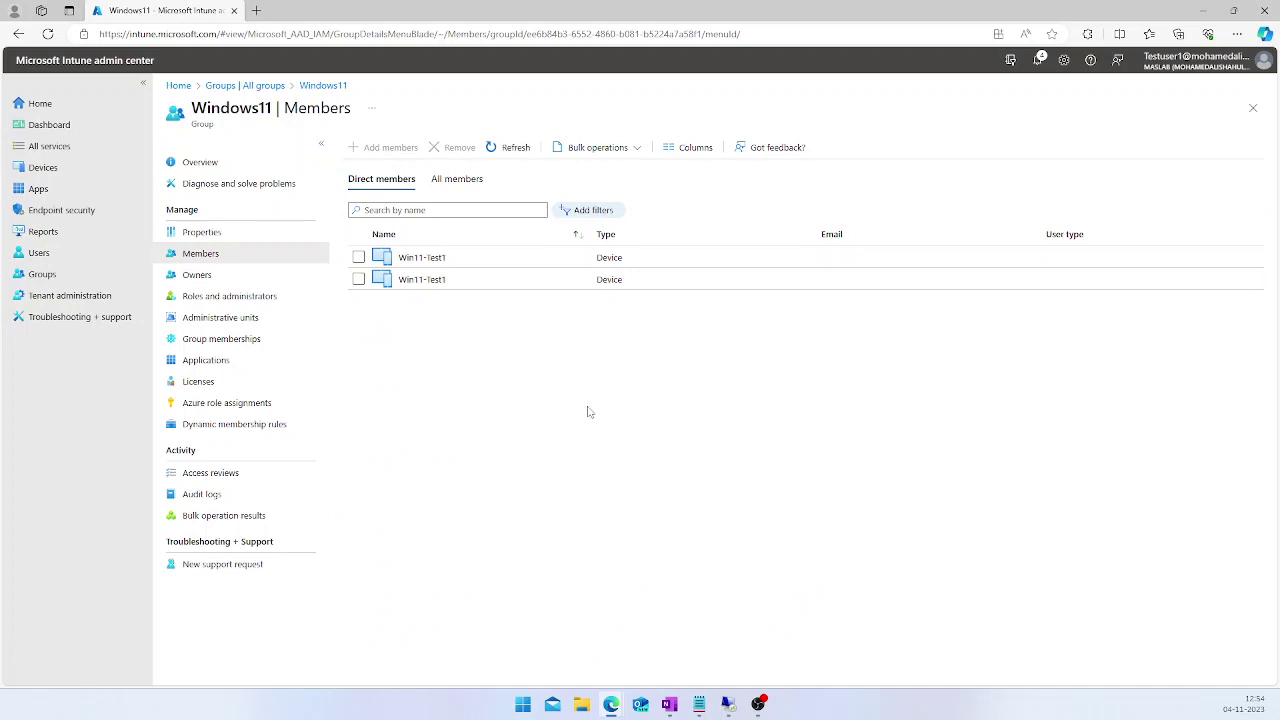